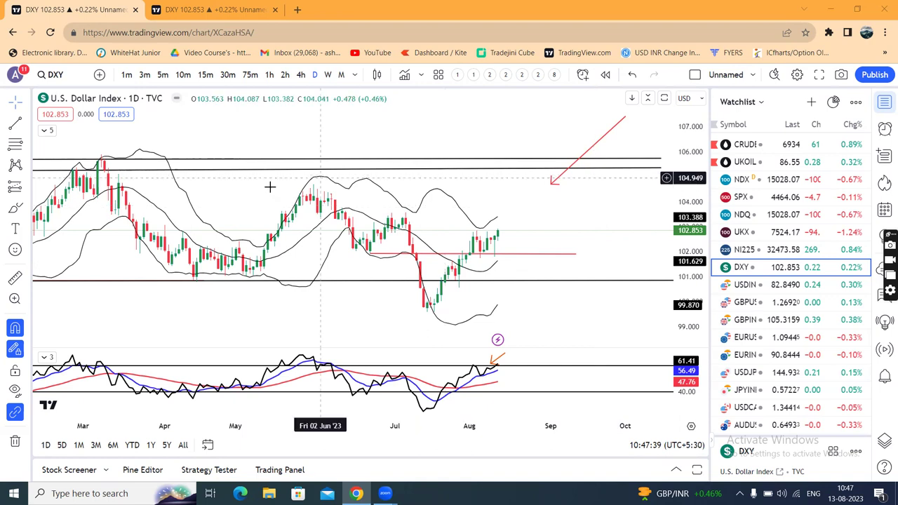
# Draw a blue horizontal trend line at about 103.39 from the late-June high to late September on DXY daily
pyautogui.click(18, 122)
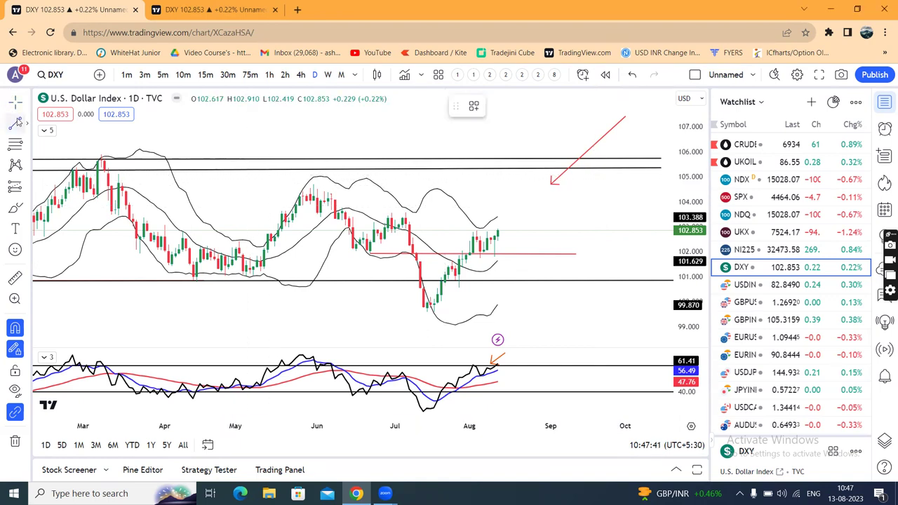
pyautogui.click(391, 212)
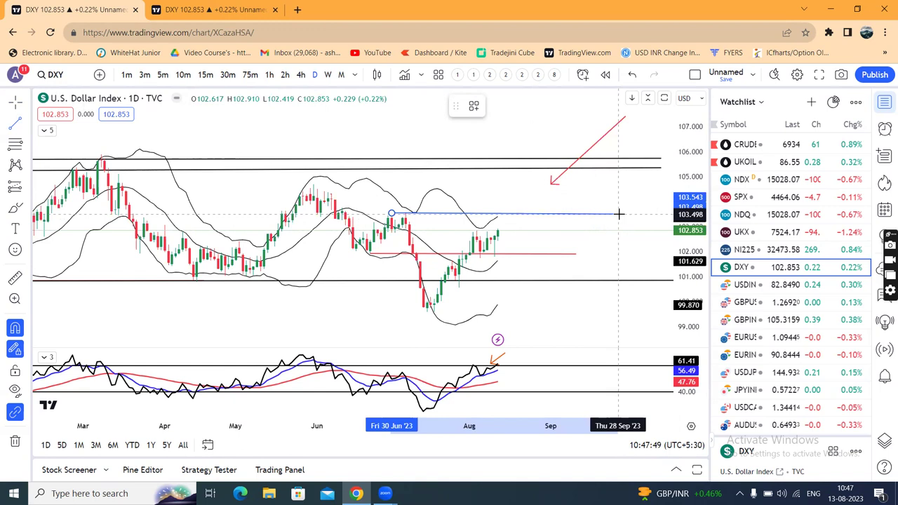
pyautogui.click(618, 213)
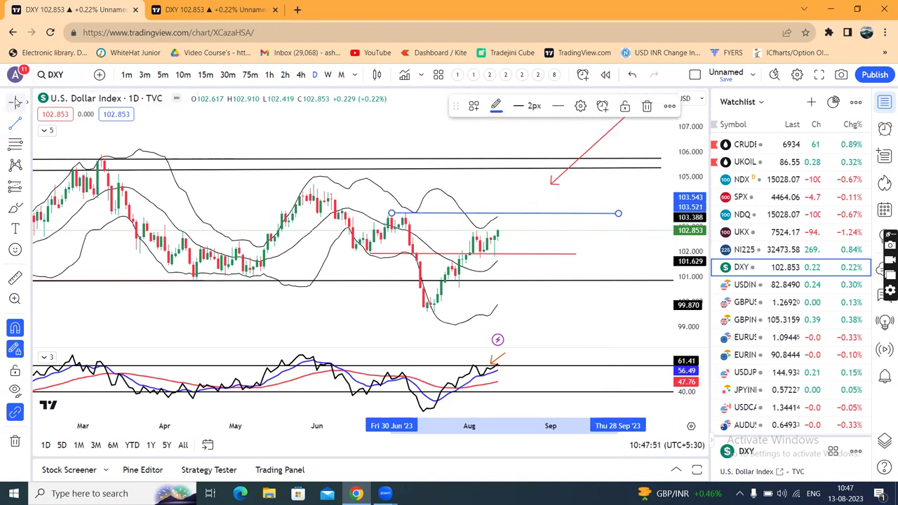
pyautogui.click(612, 196)
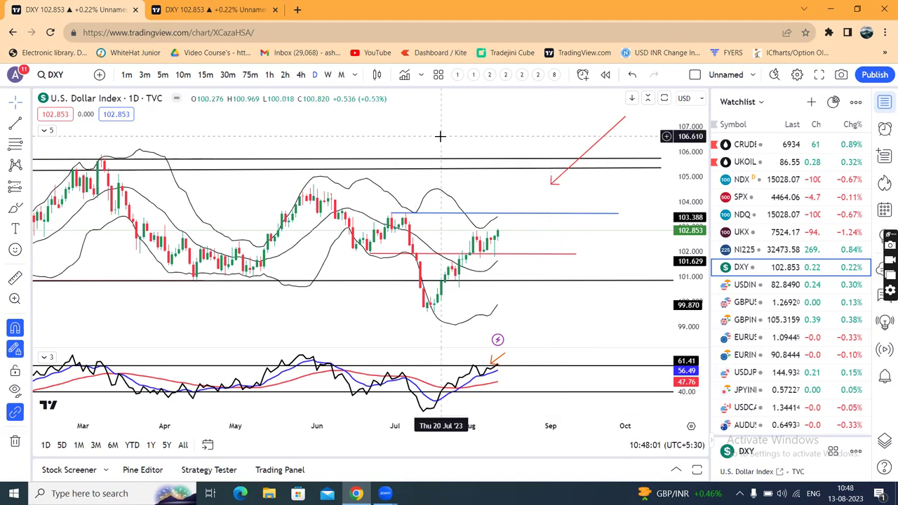
# Switch to the DXY weekly/monthly tab and compress the monthly chart's price scale vertically
pyautogui.hotkey('ctrl', 'Tab')
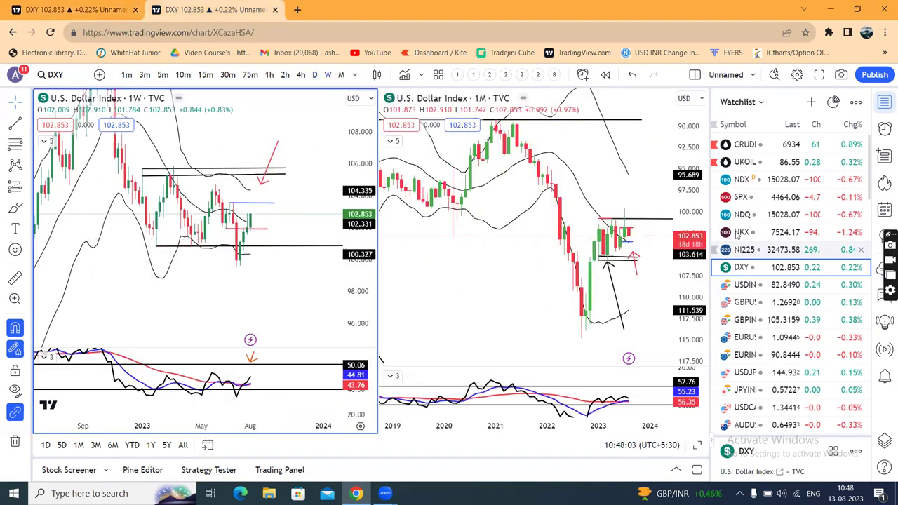
pyautogui.click(678, 203)
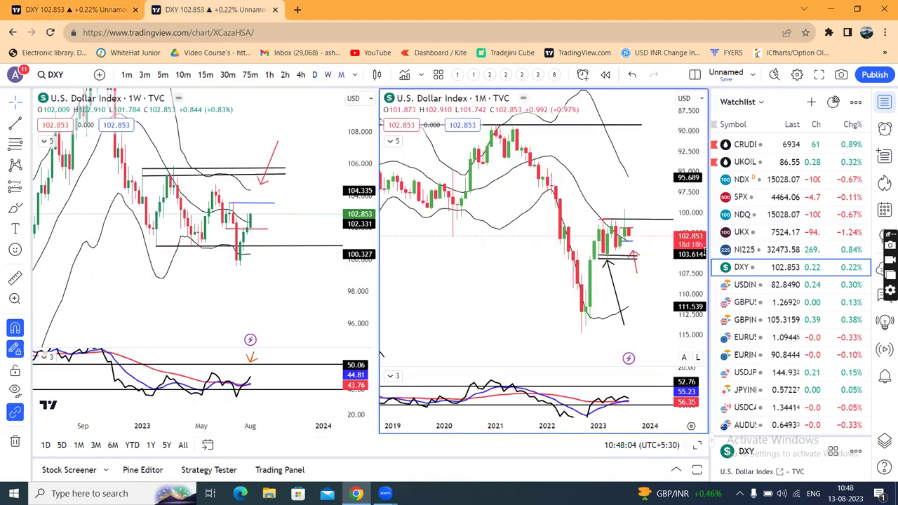
pyautogui.click(324, 193)
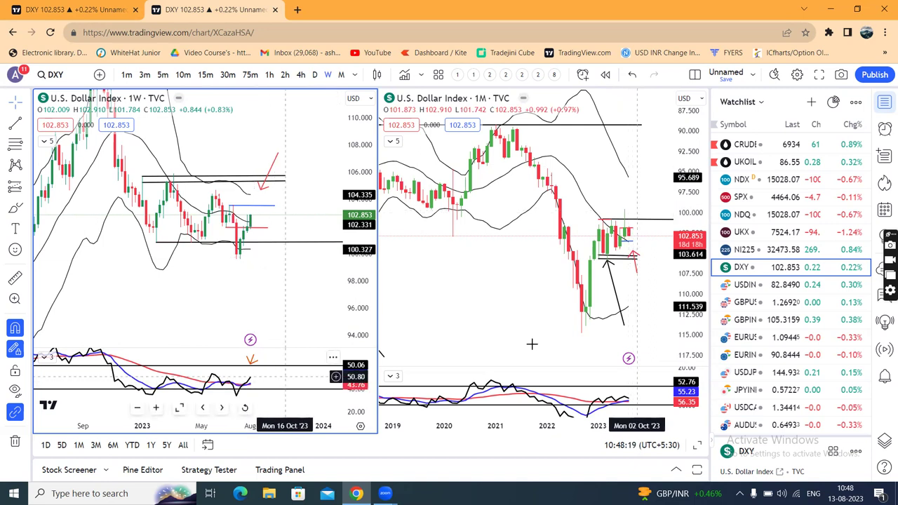
pyautogui.moveTo(693, 277); pyautogui.dragTo(692, 297)
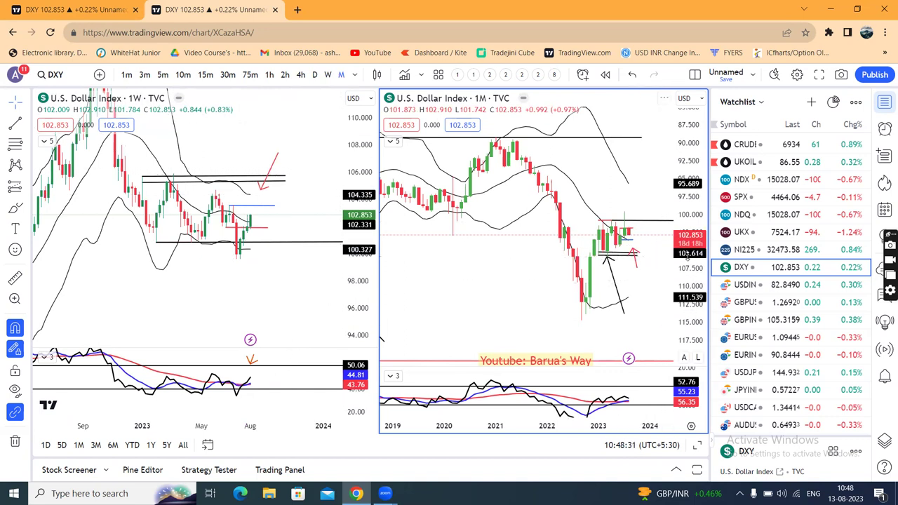
pyautogui.moveTo(688, 258); pyautogui.dragTo(690, 287)
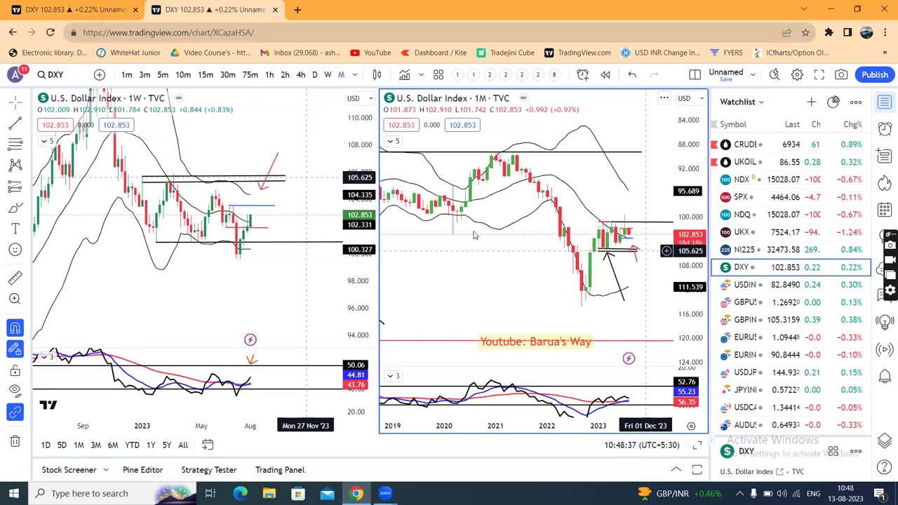
# Return to the DXY daily tab and load USDINR on the daily chart
pyautogui.click(106, 11)
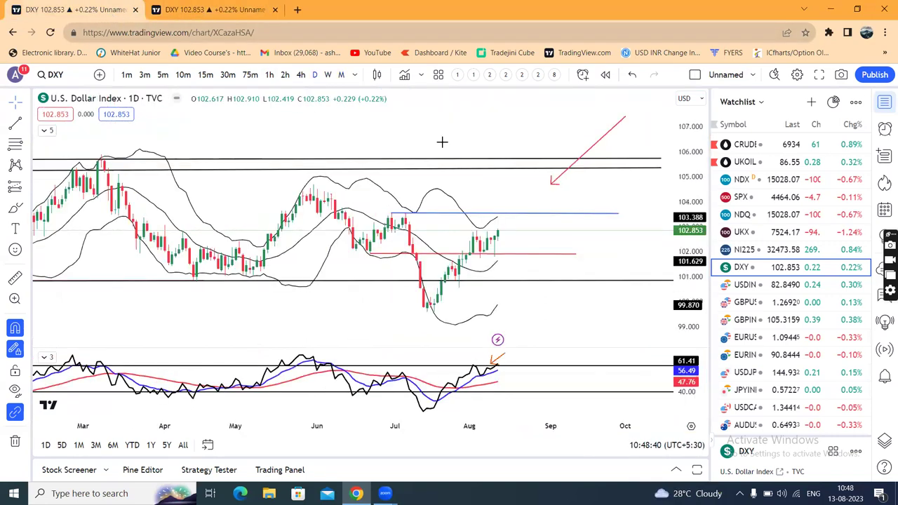
pyautogui.click(571, 212)
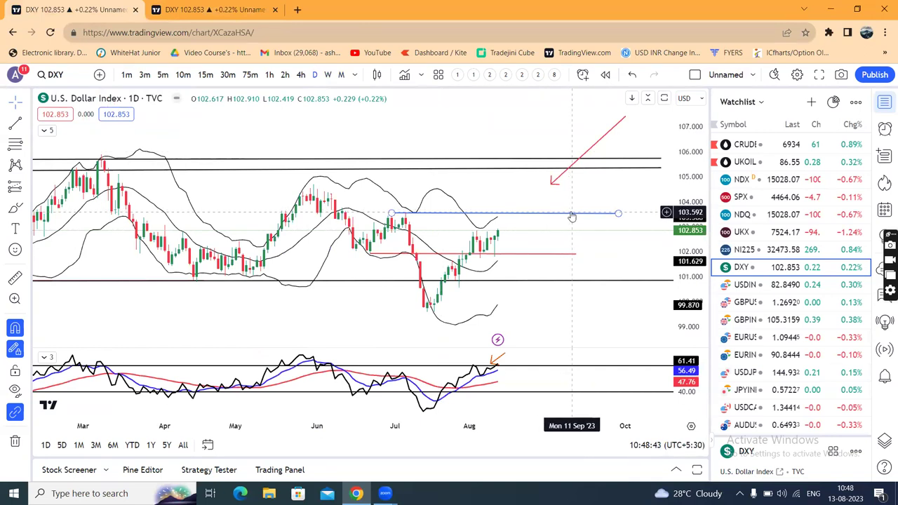
pyautogui.click(570, 211)
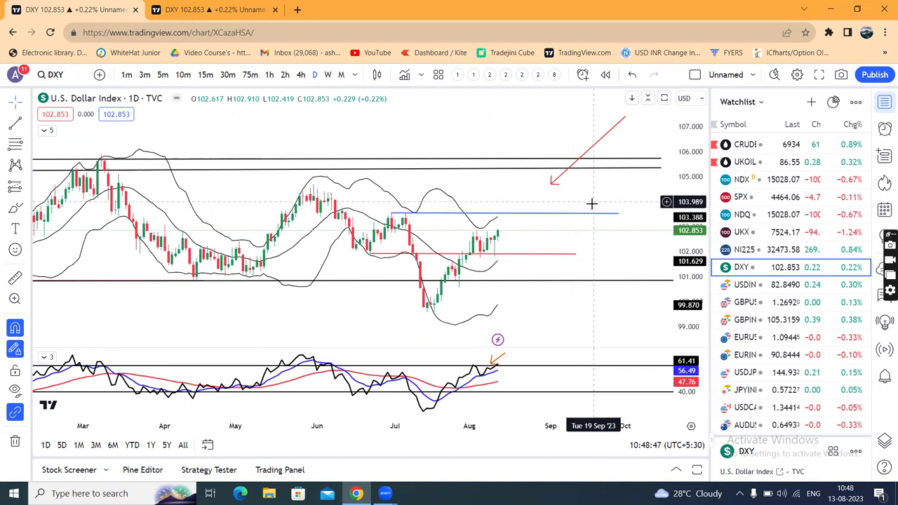
pyautogui.press('Down')
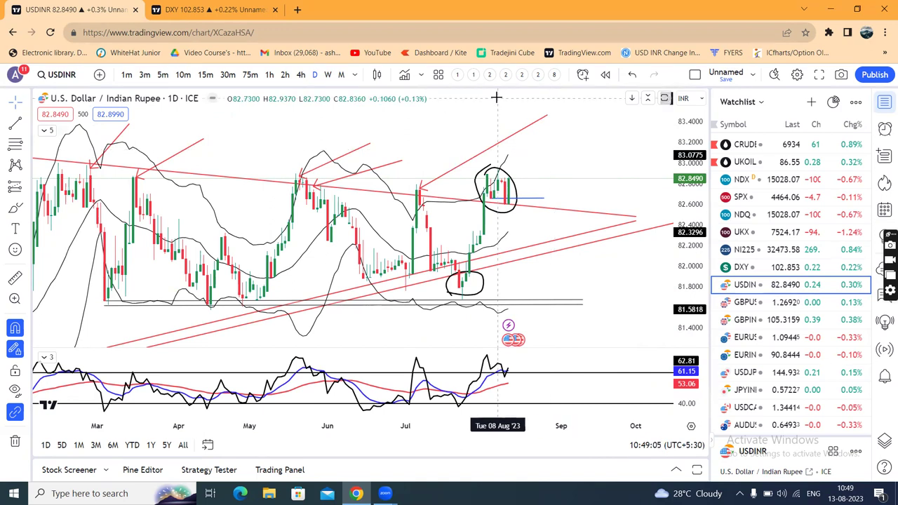
# Load USDINR into the second tab's weekly and monthly charts
pyautogui.click(225, 17)
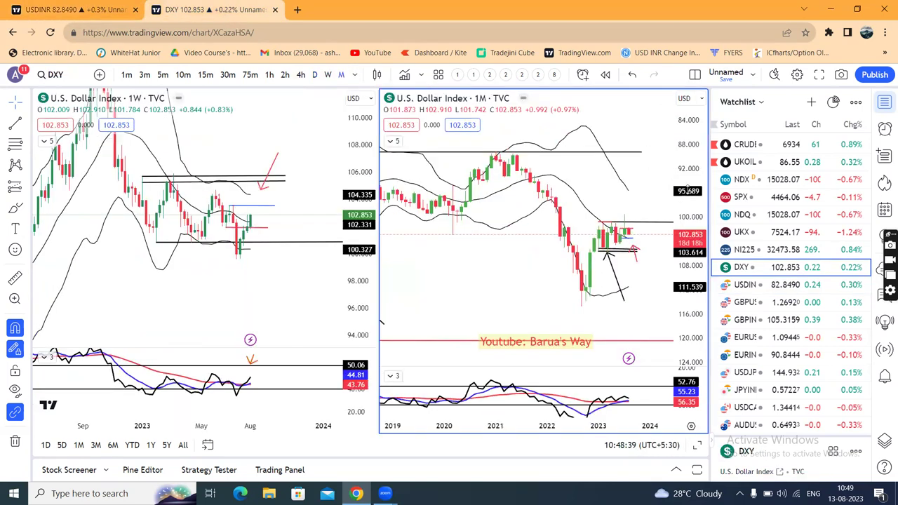
pyautogui.click(764, 287)
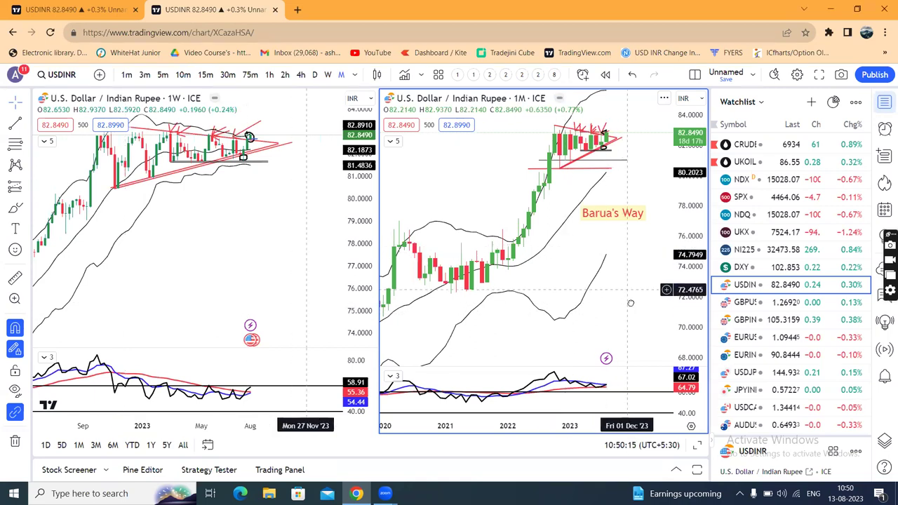
# Delete one horizontal line from the USD/INR weekly chart
pyautogui.moveTo(629, 293); pyautogui.dragTo(635, 330)
pyautogui.scroll(3, 633, 325)
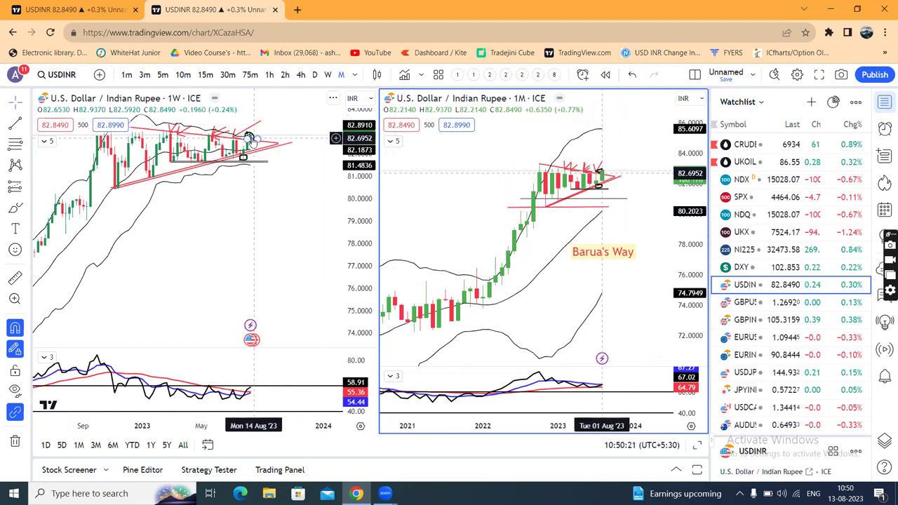
pyautogui.click(251, 137)
pyautogui.click(311, 116)
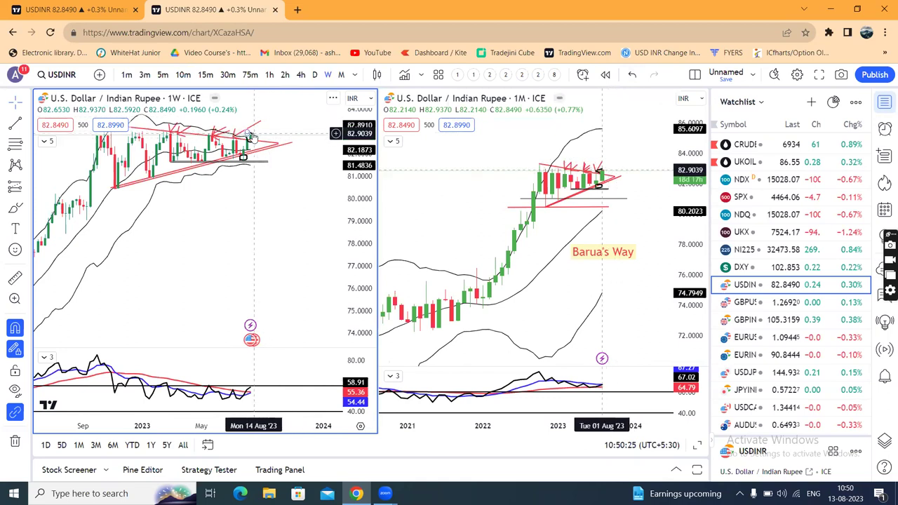
pyautogui.click(291, 131)
pyautogui.click(280, 141)
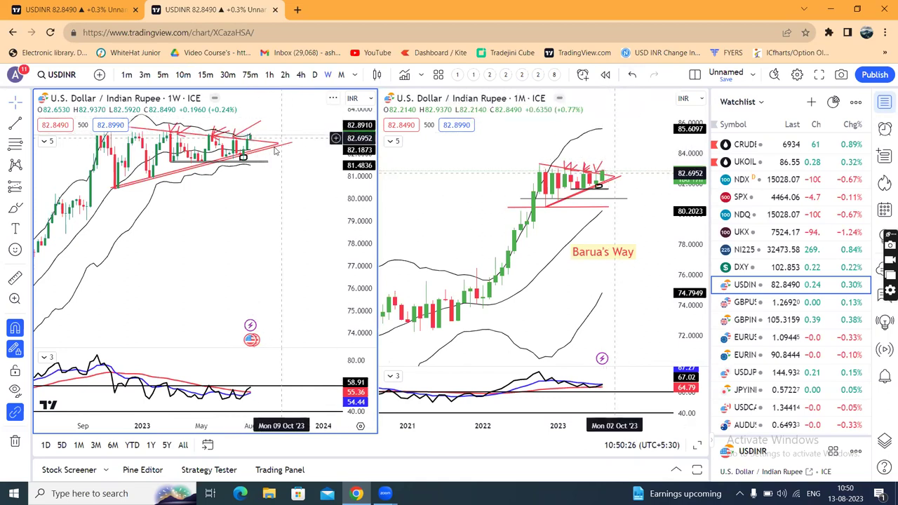
pyautogui.click(244, 158)
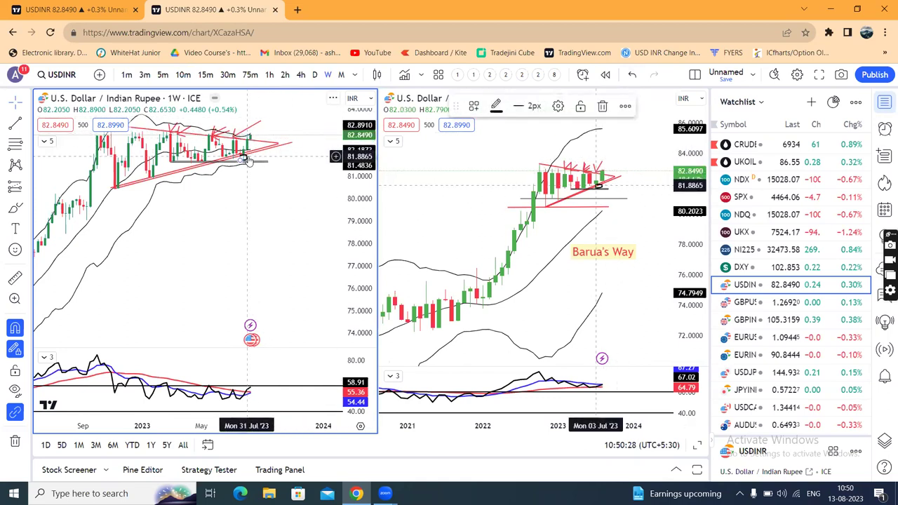
pyautogui.click(602, 107)
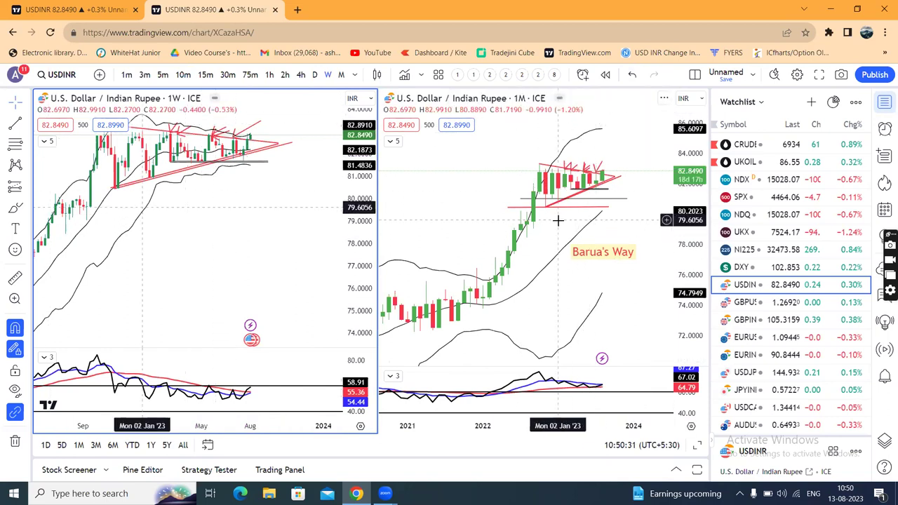
# Reposition the USD/INR weekly chart and return to the daily chart tab
pyautogui.moveTo(307, 220); pyautogui.dragTo(311, 235)
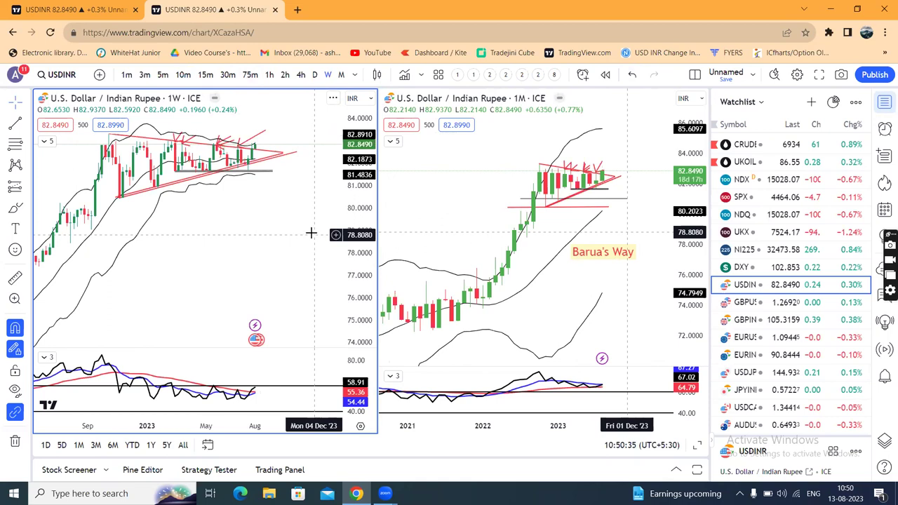
pyautogui.moveTo(305, 237); pyautogui.dragTo(305, 243)
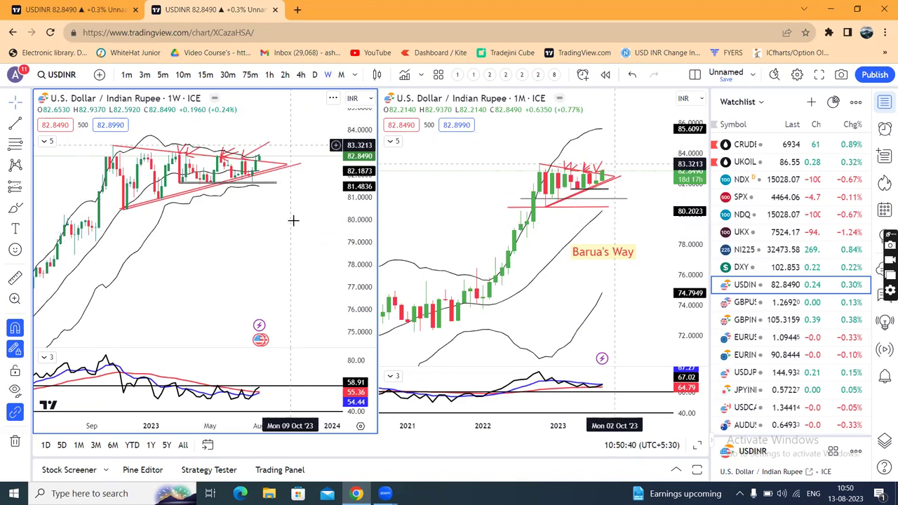
pyautogui.click(91, 11)
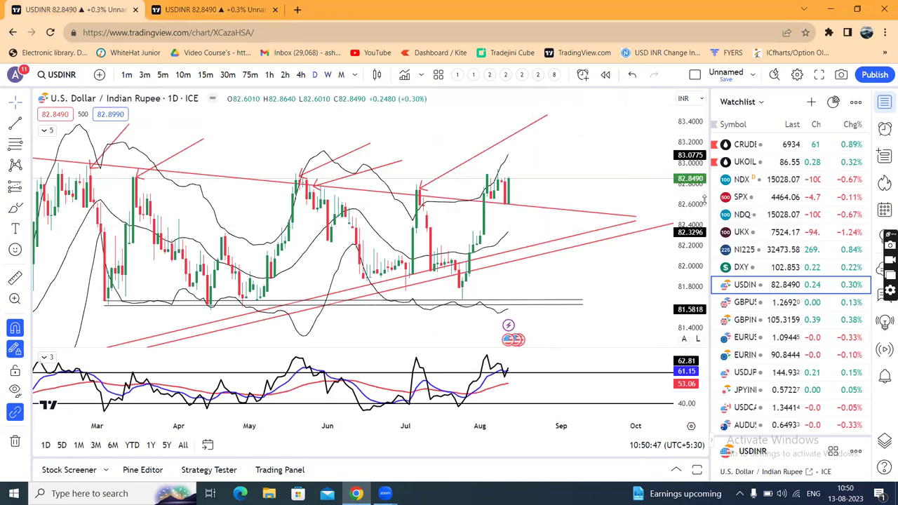
# Compress the USDINR daily price scale, then switch the daily chart to GBPUSD
pyautogui.moveTo(703, 230); pyautogui.dragTo(703, 246)
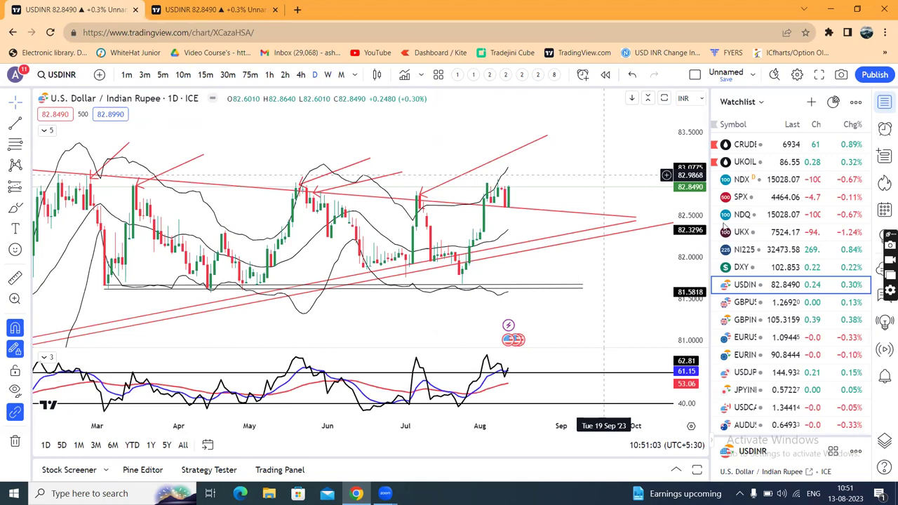
pyautogui.click(747, 303)
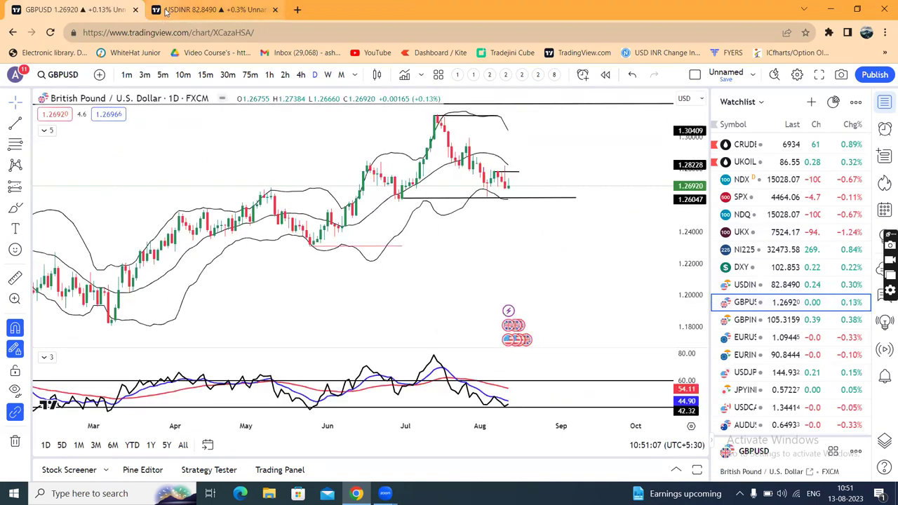
# Load GBPUSD into the weekly and monthly charts, then return to the GBPUSD daily tab
pyautogui.click(166, 12)
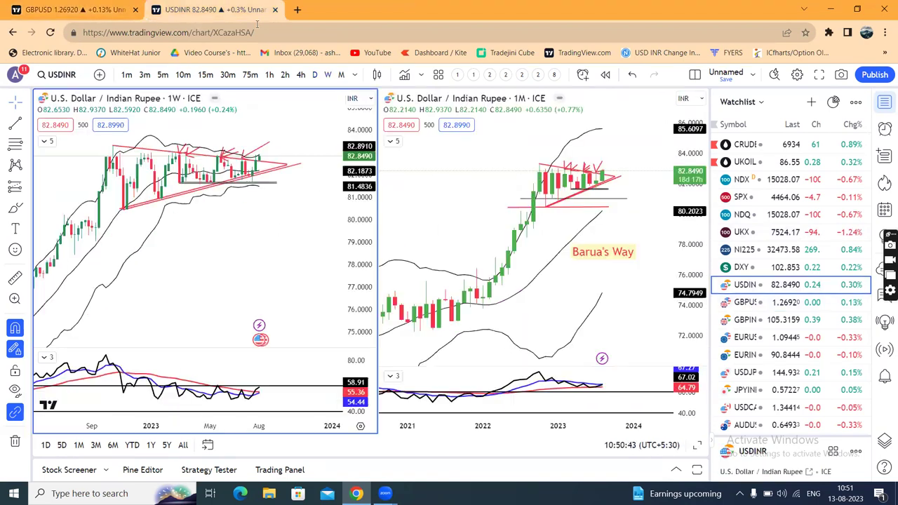
pyautogui.click(748, 305)
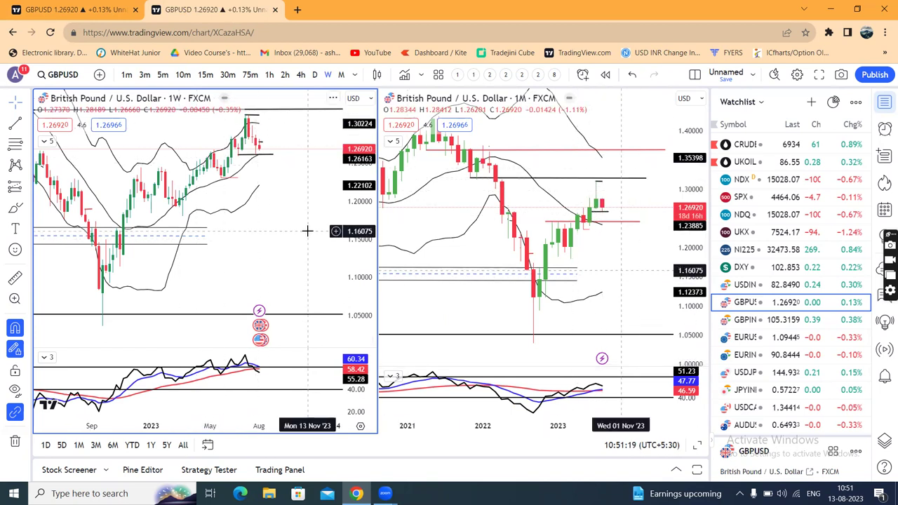
pyautogui.moveTo(307, 233); pyautogui.dragTo(313, 243)
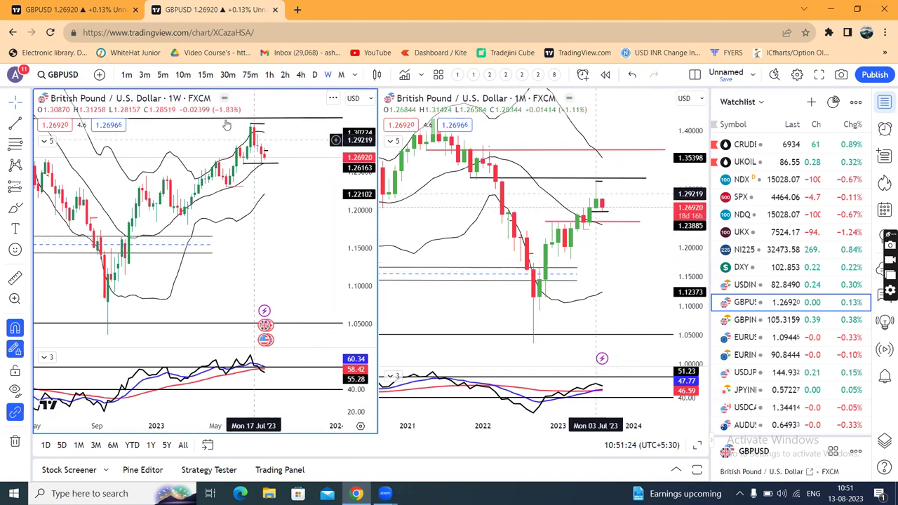
pyautogui.click(100, 12)
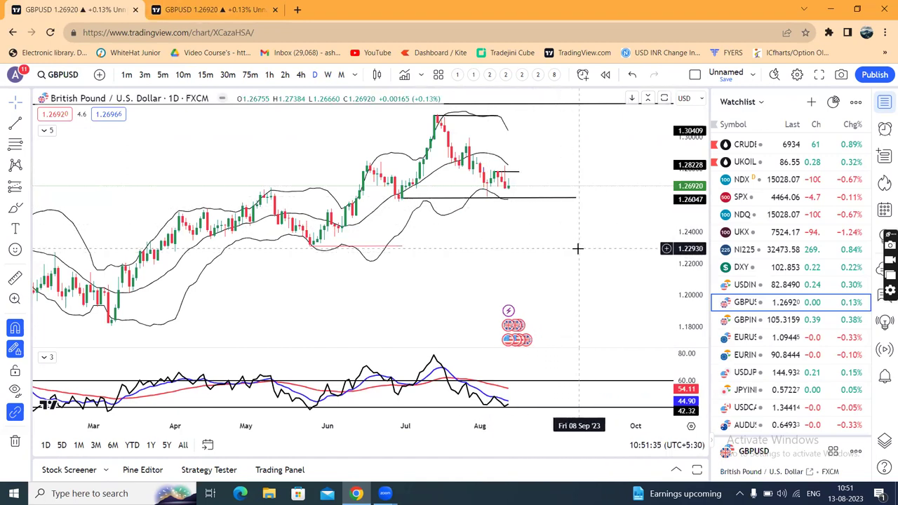
# Review GBPINR, close the Quick Heal popup, and load EURUSD on the daily chart
pyautogui.click(766, 322)
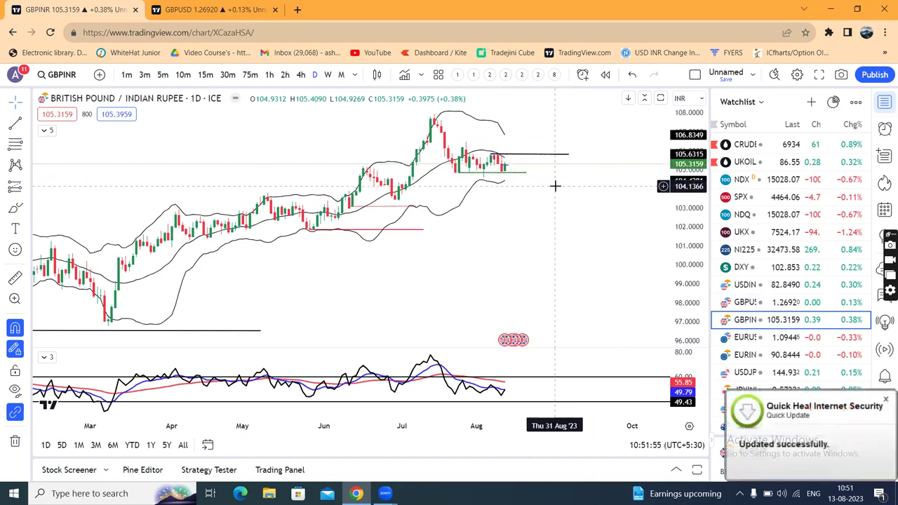
pyautogui.click(886, 402)
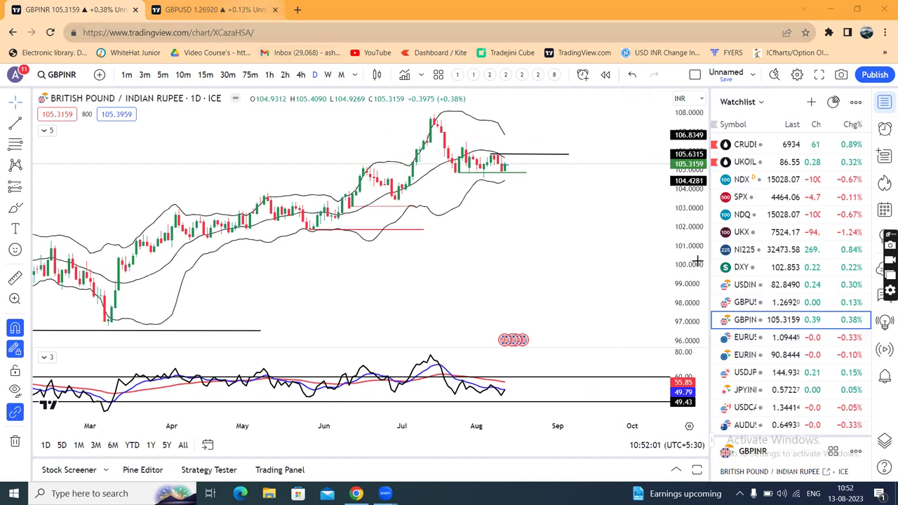
pyautogui.click(751, 339)
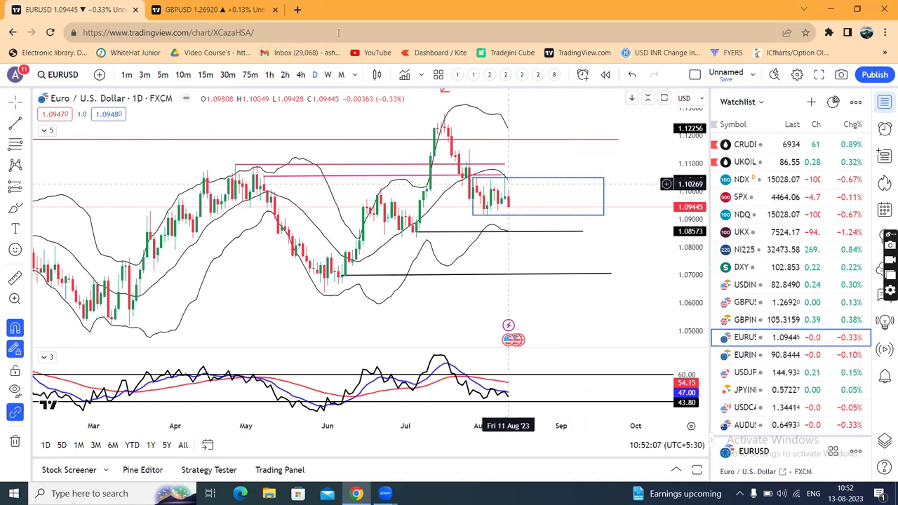
# Load EURUSD into the weekly and monthly panes, auto-fit both price scales, and return to daily
pyautogui.click(246, 13)
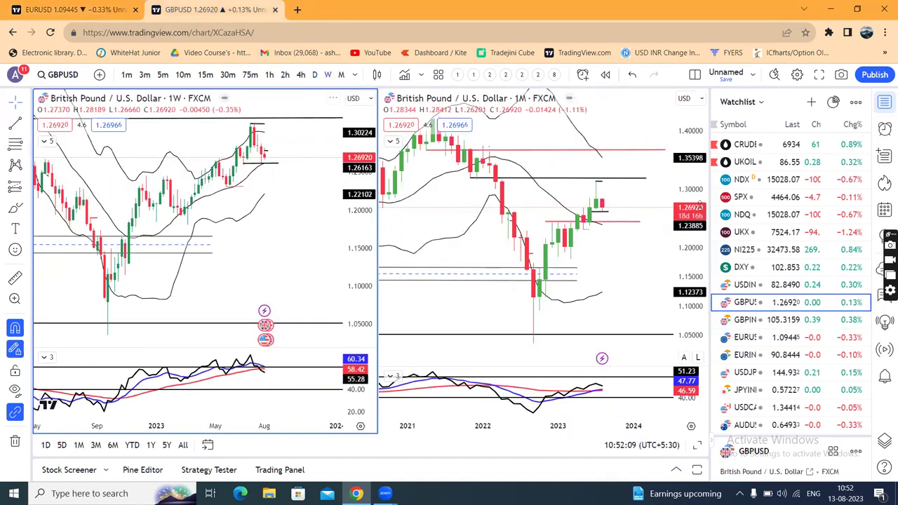
pyautogui.click(765, 340)
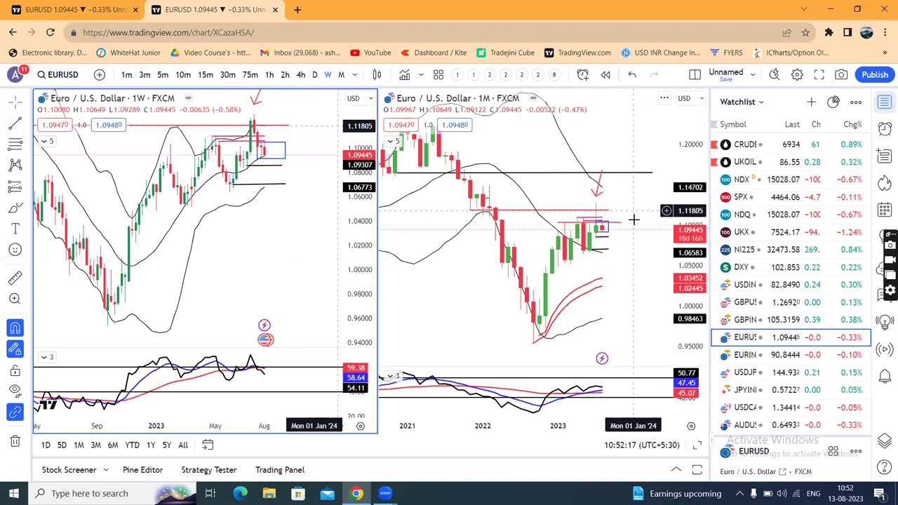
pyautogui.doubleClick(689, 240)
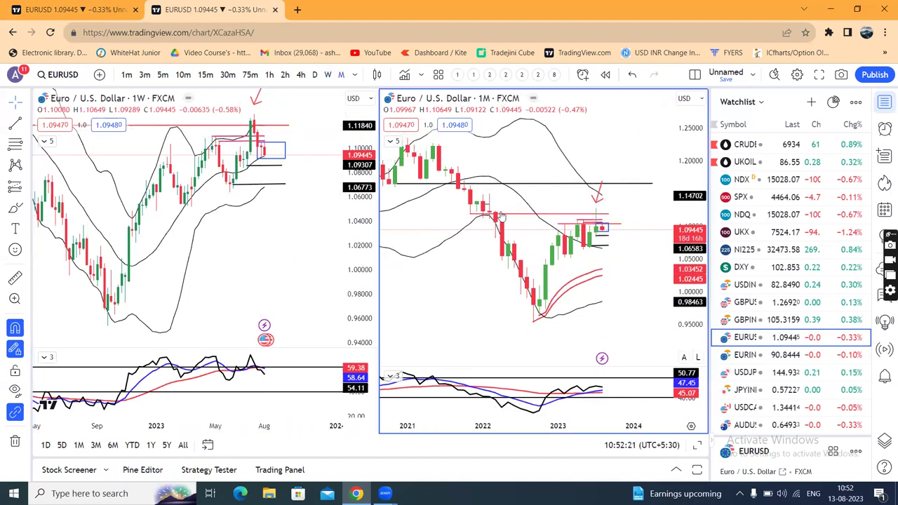
pyautogui.doubleClick(291, 216)
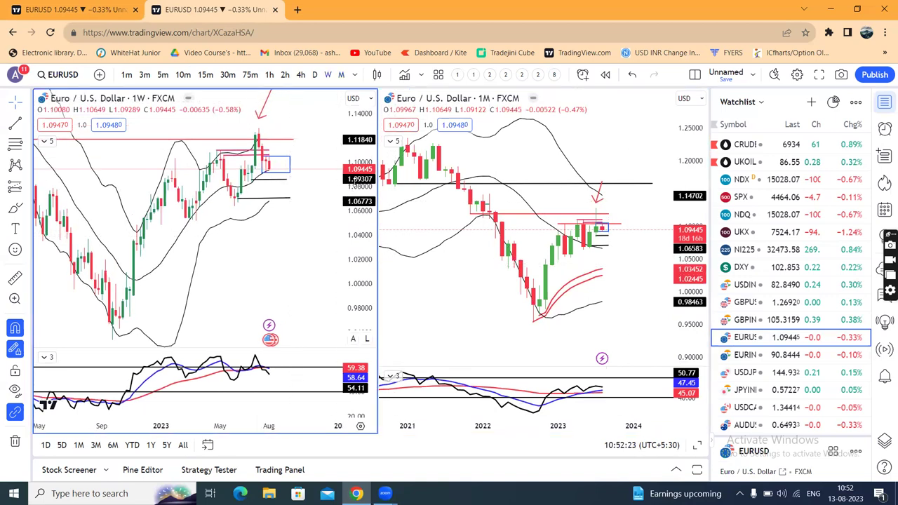
pyautogui.doubleClick(357, 179)
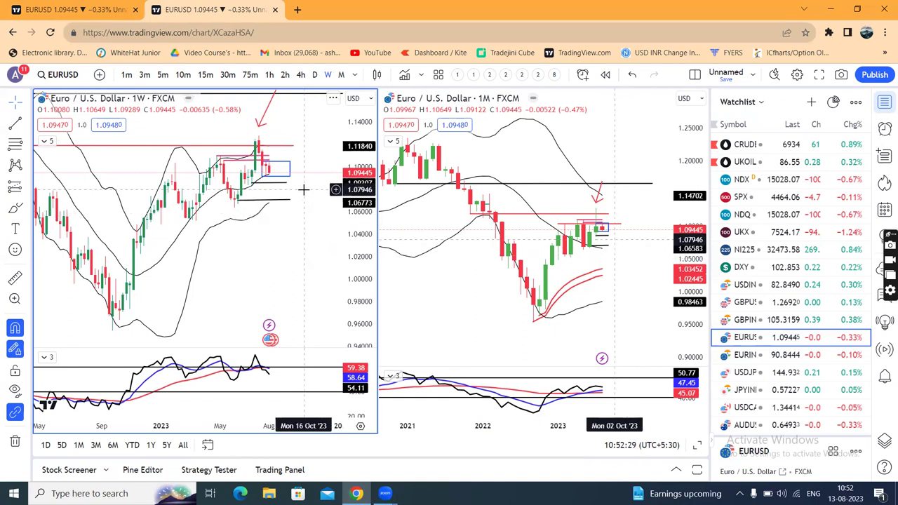
pyautogui.scroll(2, 303, 189)
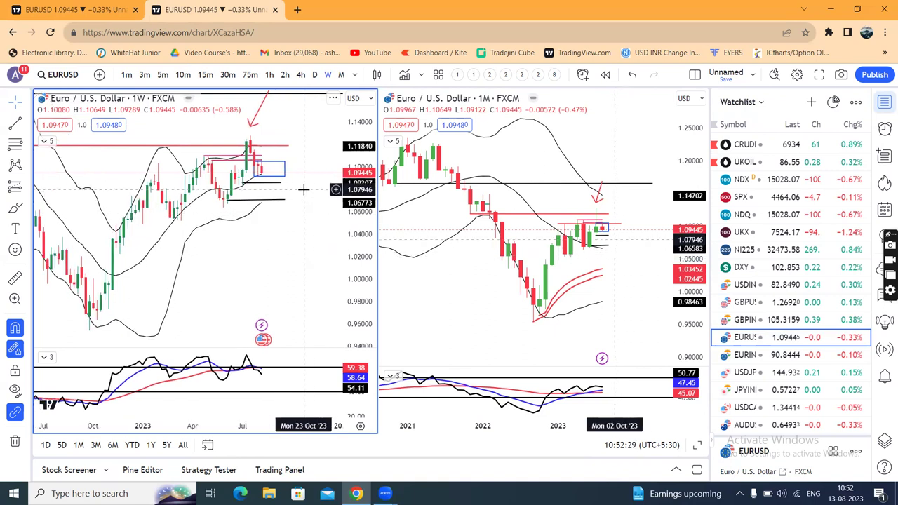
pyautogui.click(105, 10)
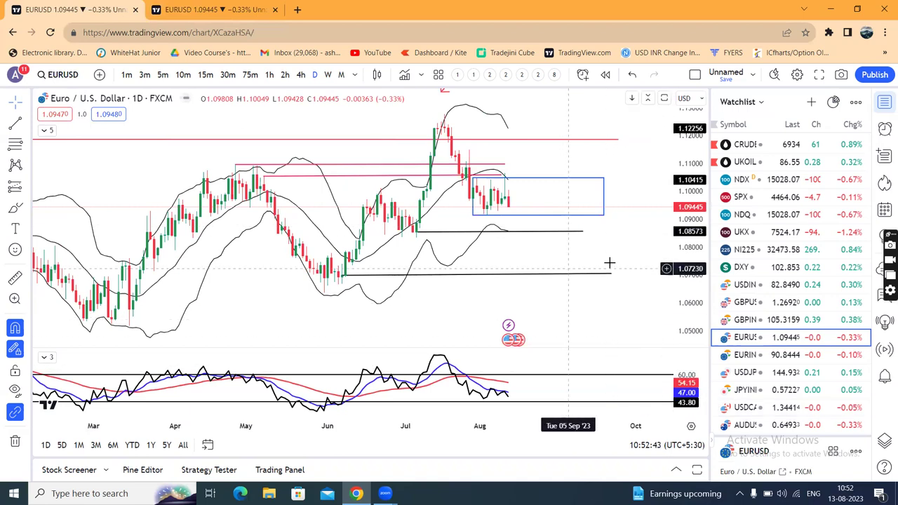
# Compress the EURUSD price axis, check EURINR, then bring up the USDJPY daily chart
pyautogui.moveTo(696, 229); pyautogui.dragTo(595, 247)
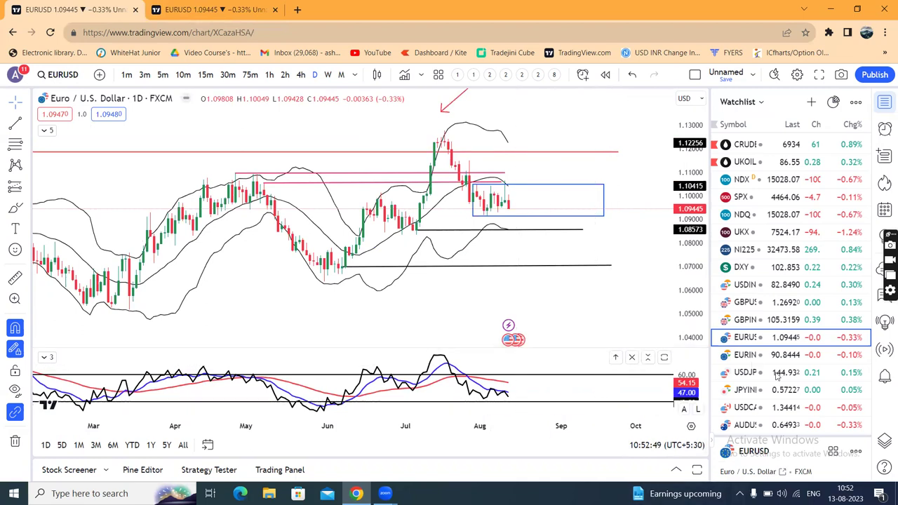
pyautogui.click(758, 356)
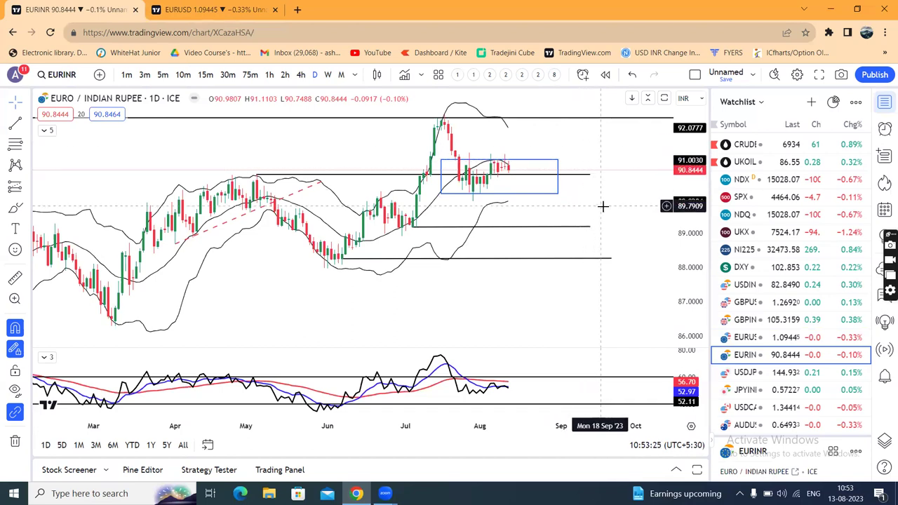
pyautogui.press('Down')
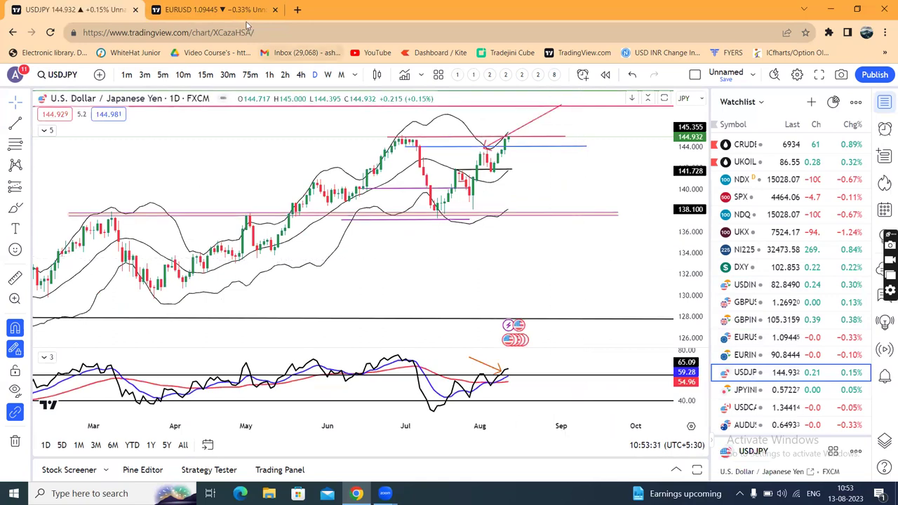
# Load USDJPY into the weekly and monthly panes and squeeze the monthly oscillator to fit
pyautogui.hotkey('ctrl', 'Tab')
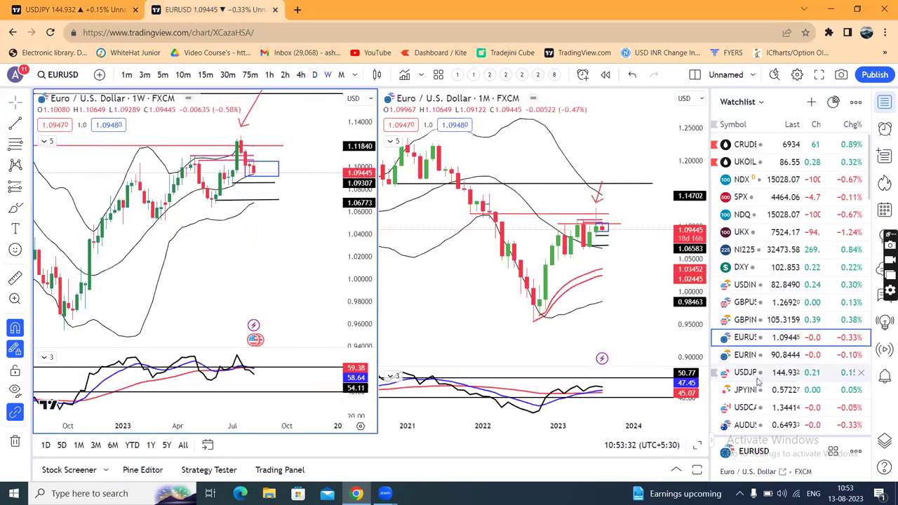
pyautogui.click(758, 379)
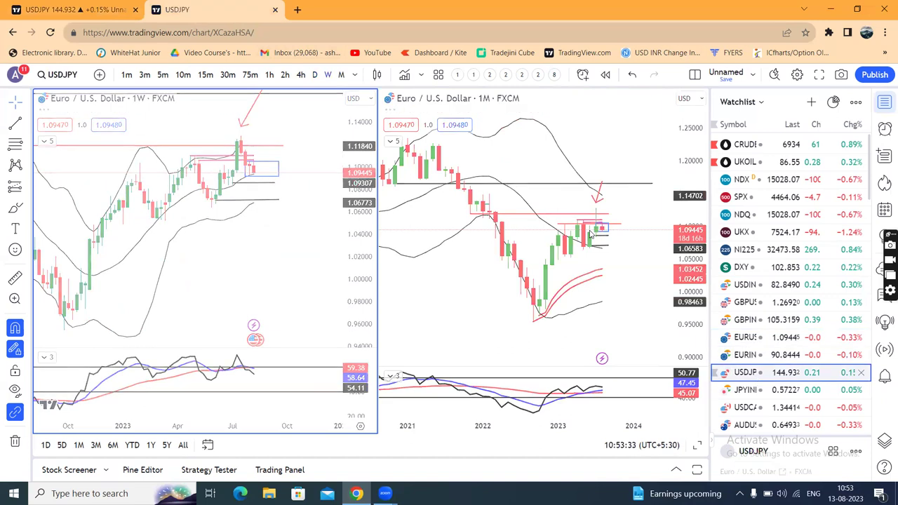
pyautogui.click(684, 163)
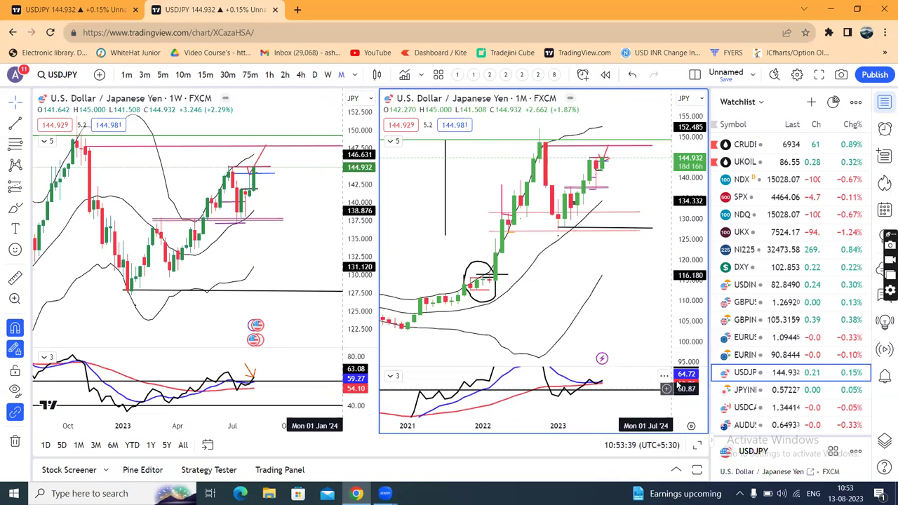
pyautogui.moveTo(679, 386); pyautogui.dragTo(678, 402)
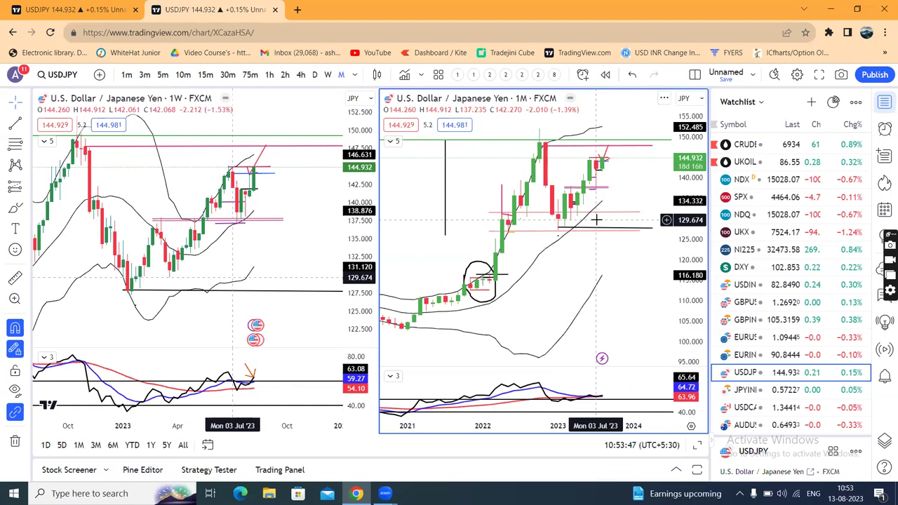
# Re-fit, pan and compress the weekly USDJPY chart's price range to frame recent candles
pyautogui.click(362, 230)
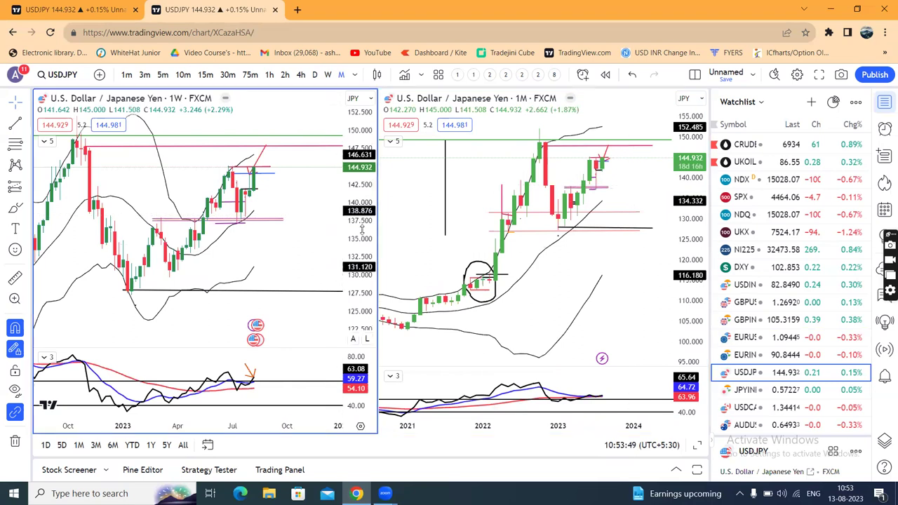
pyautogui.doubleClick(363, 229)
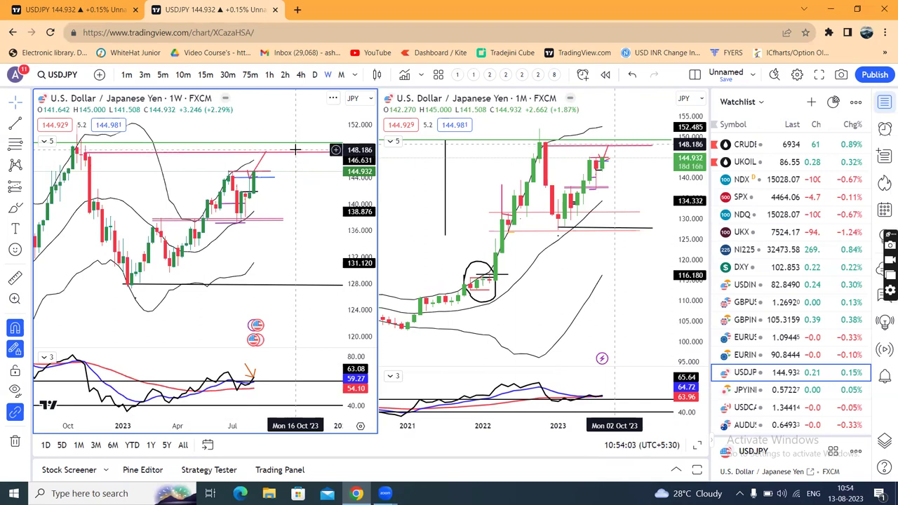
pyautogui.moveTo(239, 151); pyautogui.dragTo(275, 166)
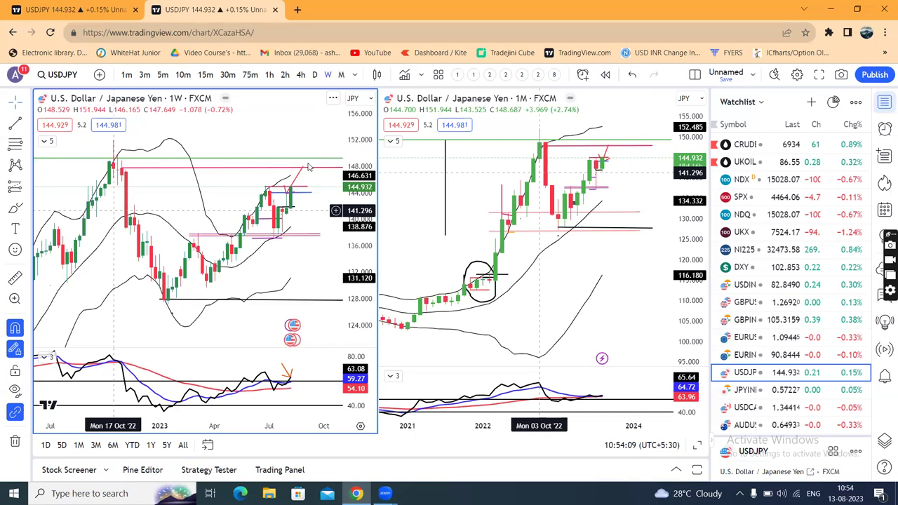
pyautogui.moveTo(320, 146); pyautogui.dragTo(263, 146)
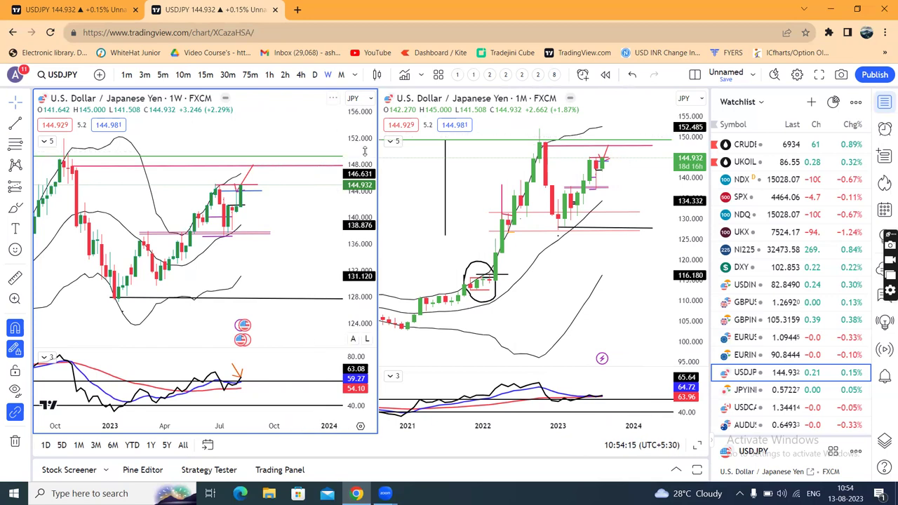
pyautogui.moveTo(366, 151); pyautogui.dragTo(370, 172)
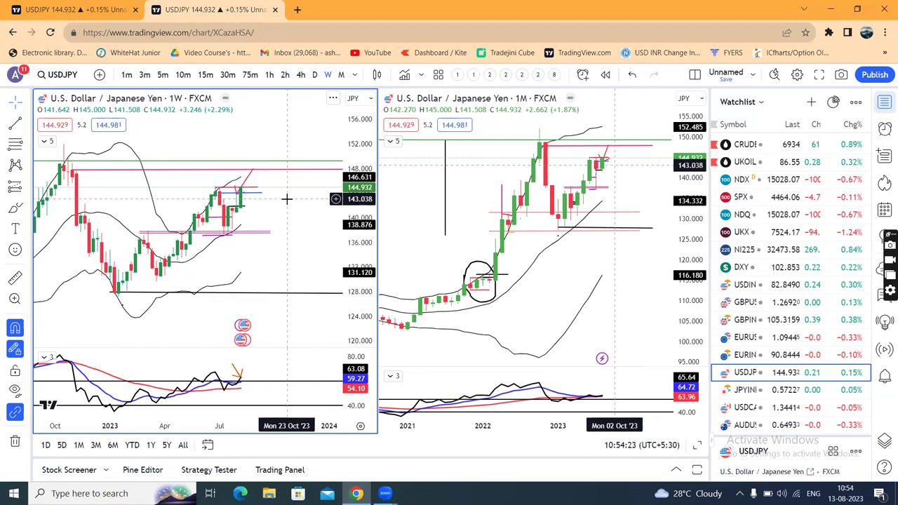
# Back on the daily USDJPY chart, nudge it down, then switch to JPYINR
pyautogui.click(96, 13)
pyautogui.moveTo(603, 194); pyautogui.dragTo(594, 223)
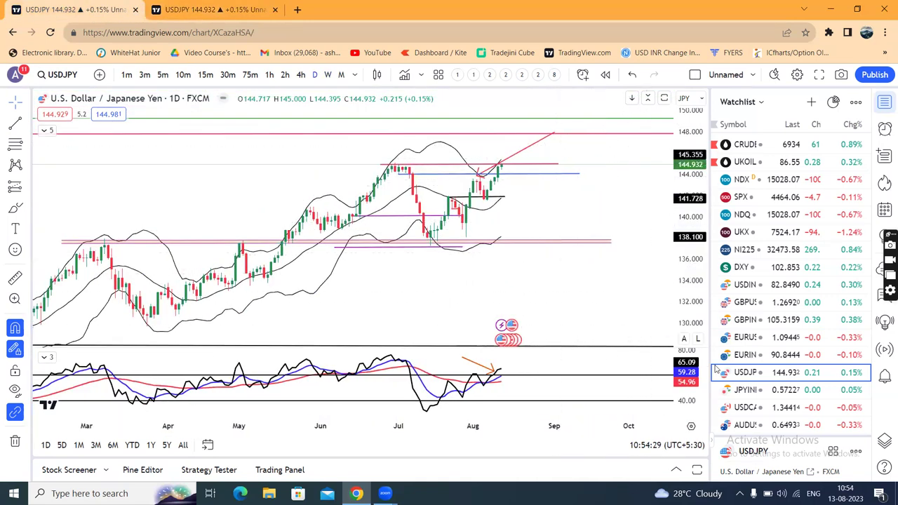
pyautogui.click(746, 391)
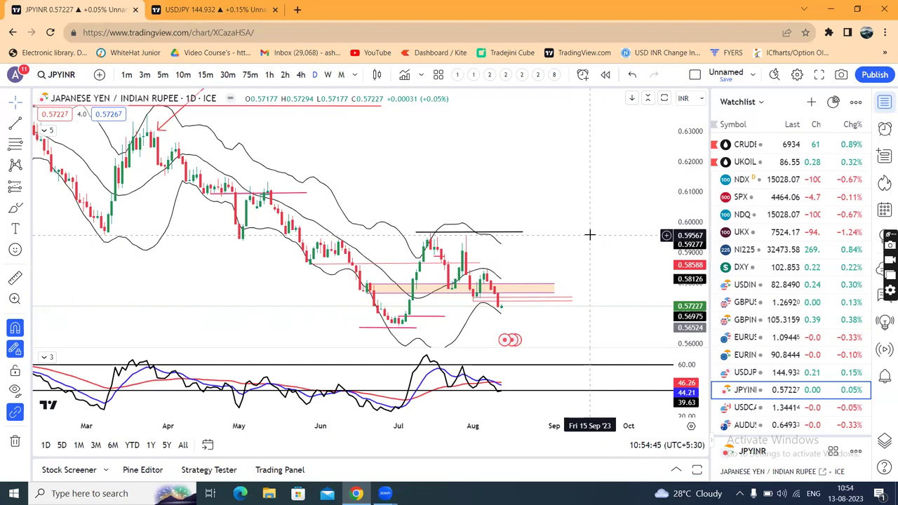
# Switch the daily chart to USDCAD from the watchlist to show its levels near 1.32790
pyautogui.click(750, 408)
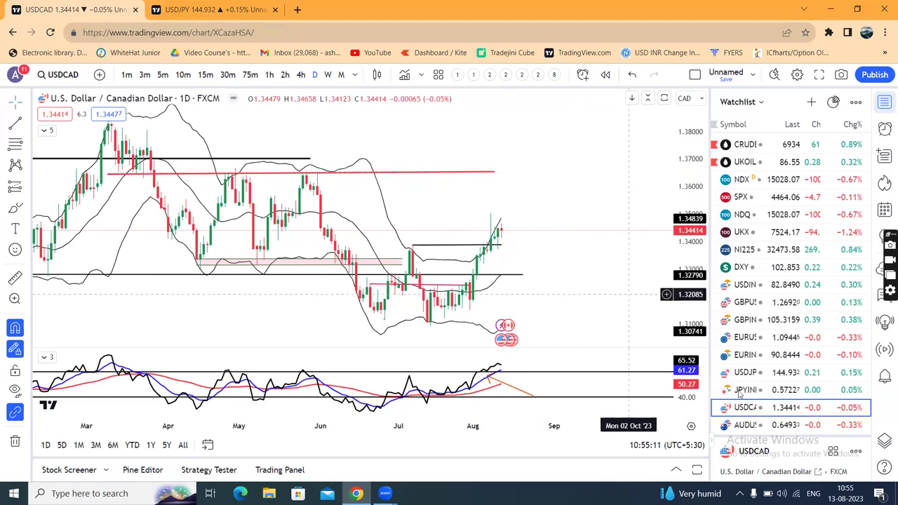
# Review AUDUSD with a compressed price scale, then switch the daily chart to CNH1! futures
pyautogui.click(756, 425)
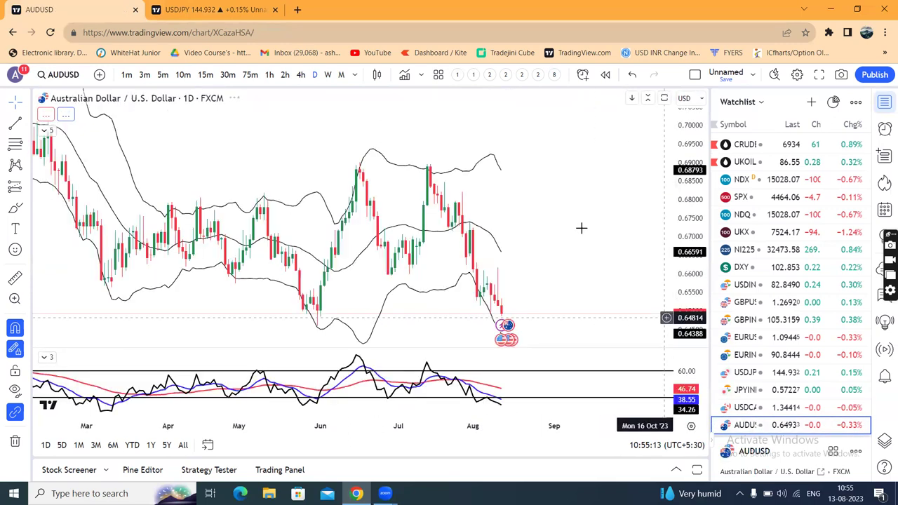
pyautogui.moveTo(691, 242); pyautogui.dragTo(695, 265)
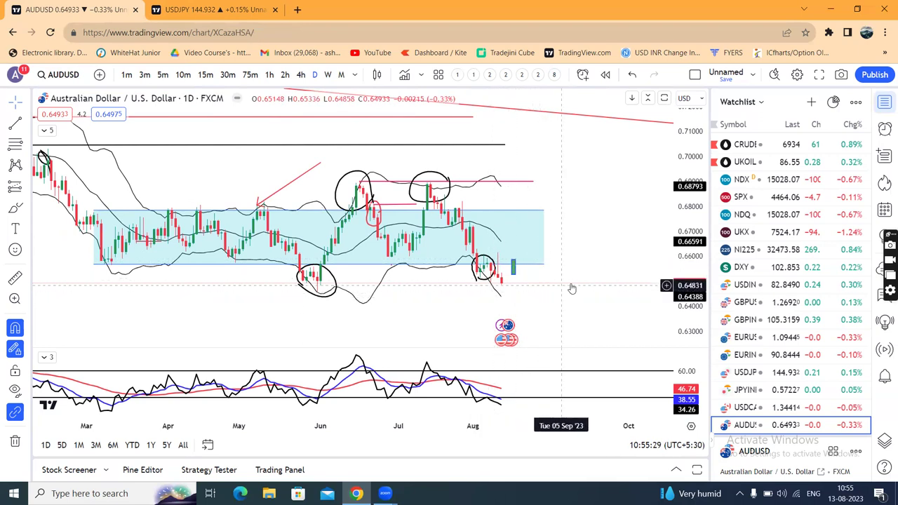
pyautogui.scroll(-1, 748, 379)
pyautogui.click(749, 386)
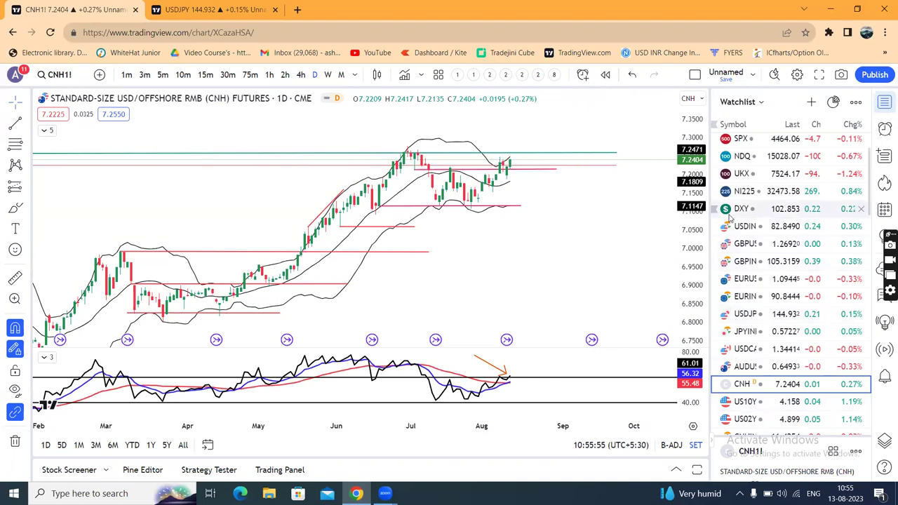
# Review UKOIL Brent crude, then switch the daily chart to the US10Y yield
pyautogui.scroll(2, 751, 170)
pyautogui.click(751, 167)
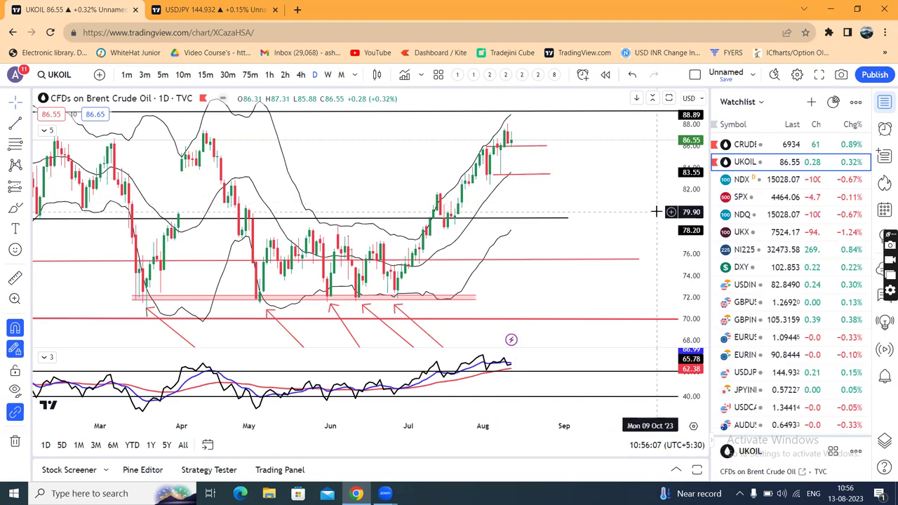
pyautogui.scroll(-3, 763, 341)
pyautogui.click(764, 342)
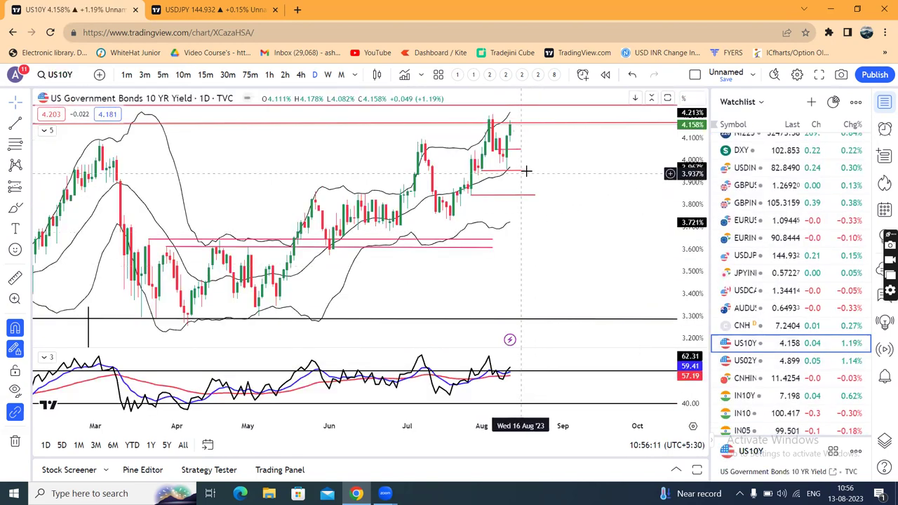
# Compress and pan the US10Y chart, then switch to US02Y and zoom out
pyautogui.moveTo(687, 170); pyautogui.dragTo(640, 197)
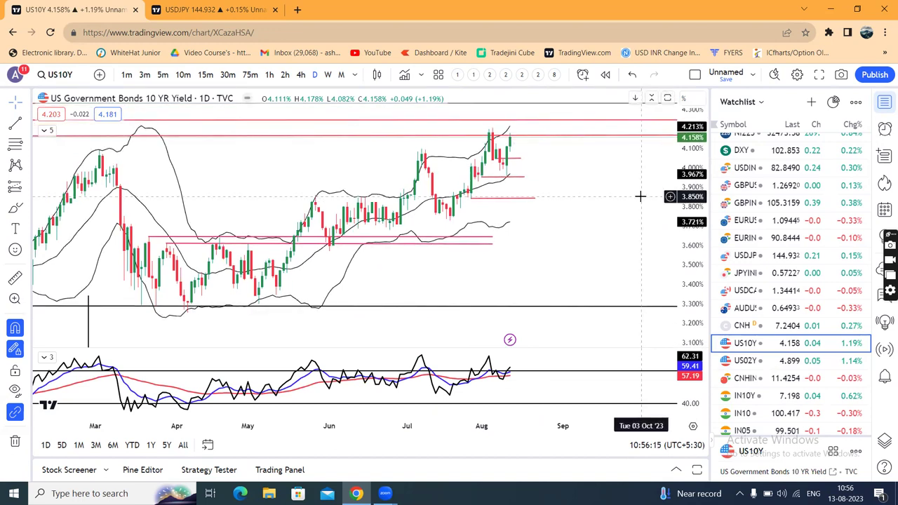
pyautogui.moveTo(603, 203); pyautogui.dragTo(615, 226)
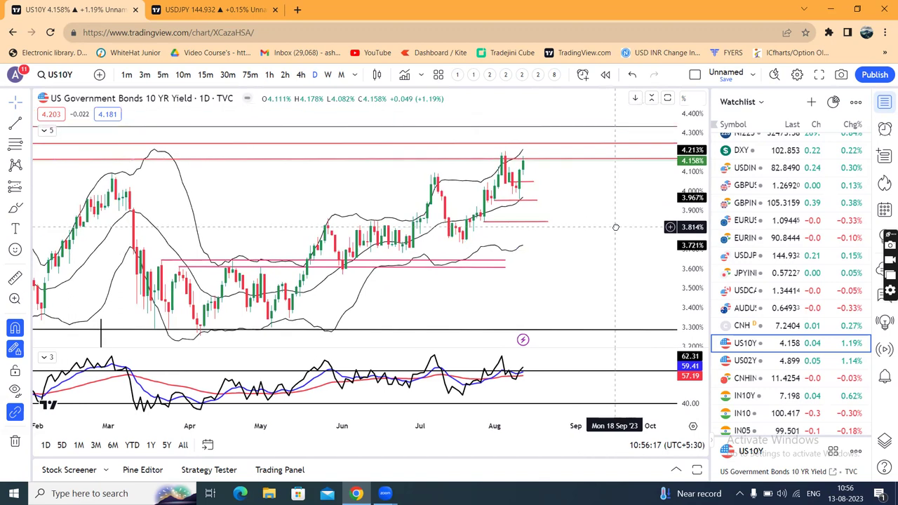
pyautogui.click(781, 358)
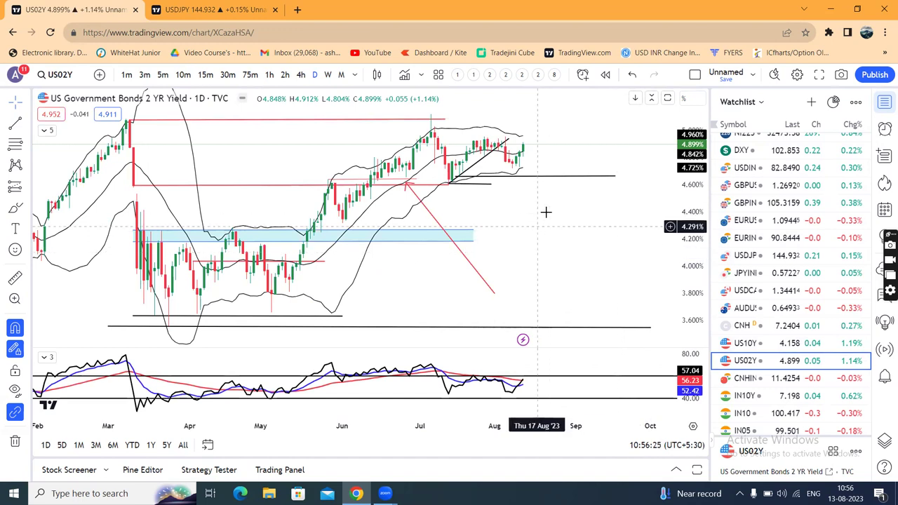
pyautogui.scroll(-1, 550, 211)
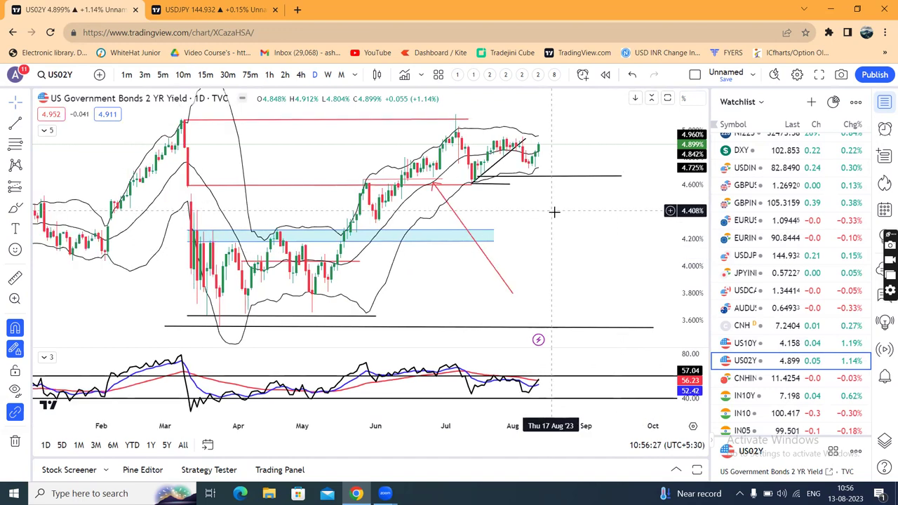